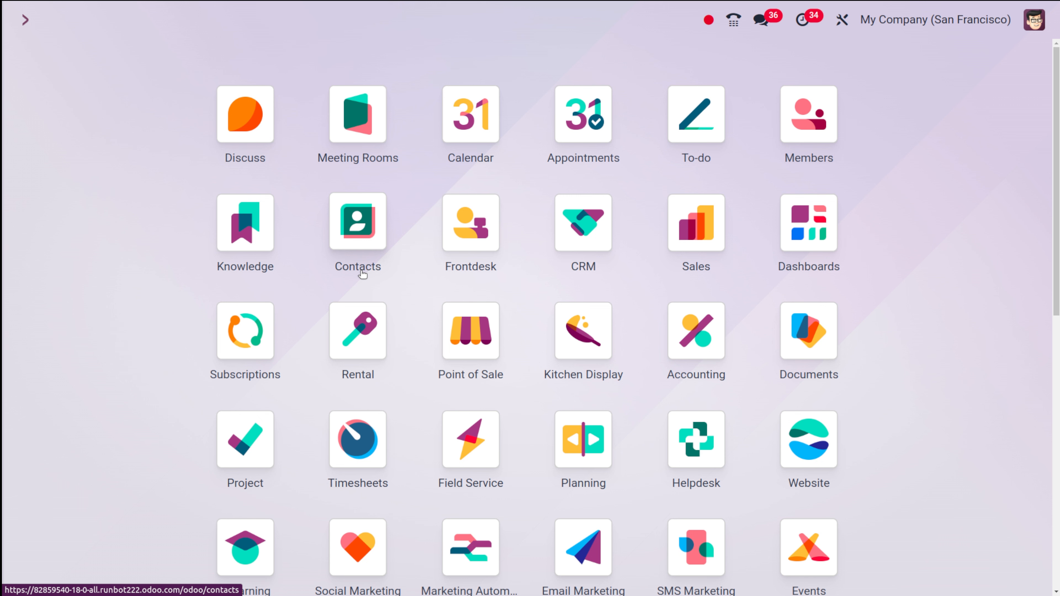
# Open the CRM app and bring up its Pipeline Analysis report.
pyautogui.write('crm')
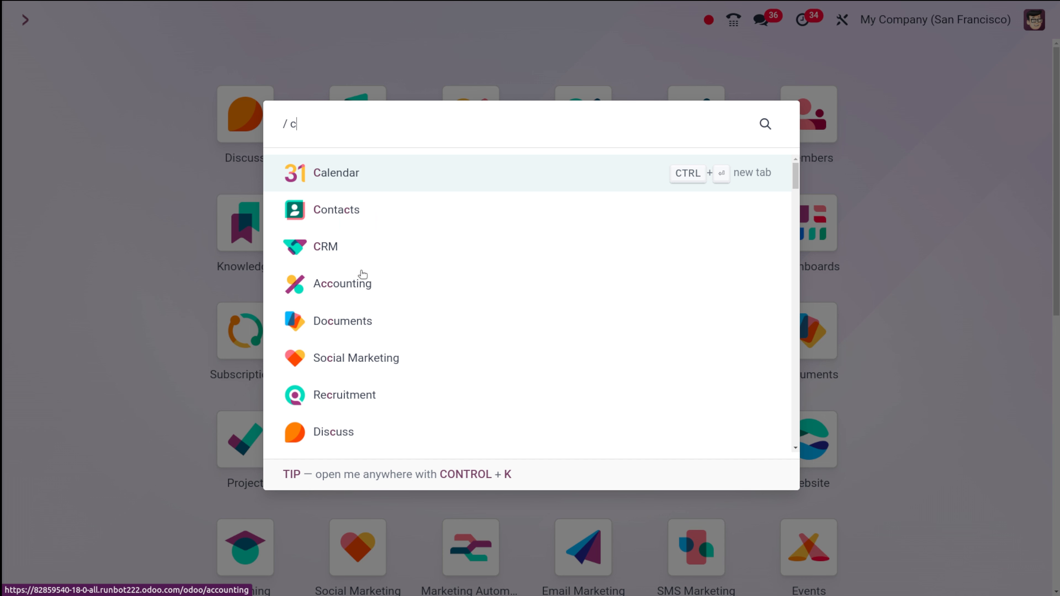
pyautogui.click(414, 173)
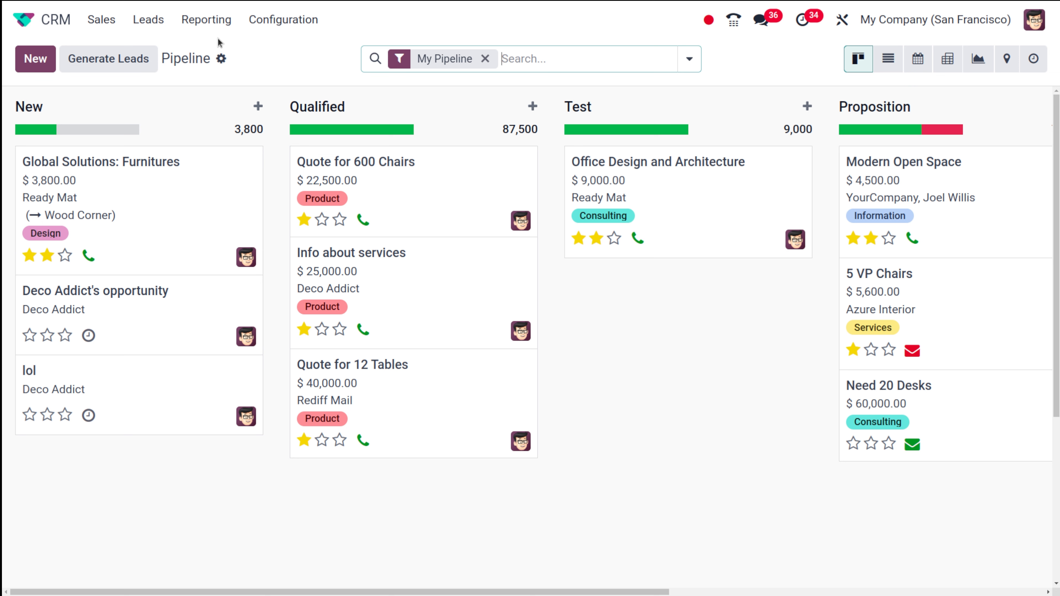
pyautogui.click(216, 22)
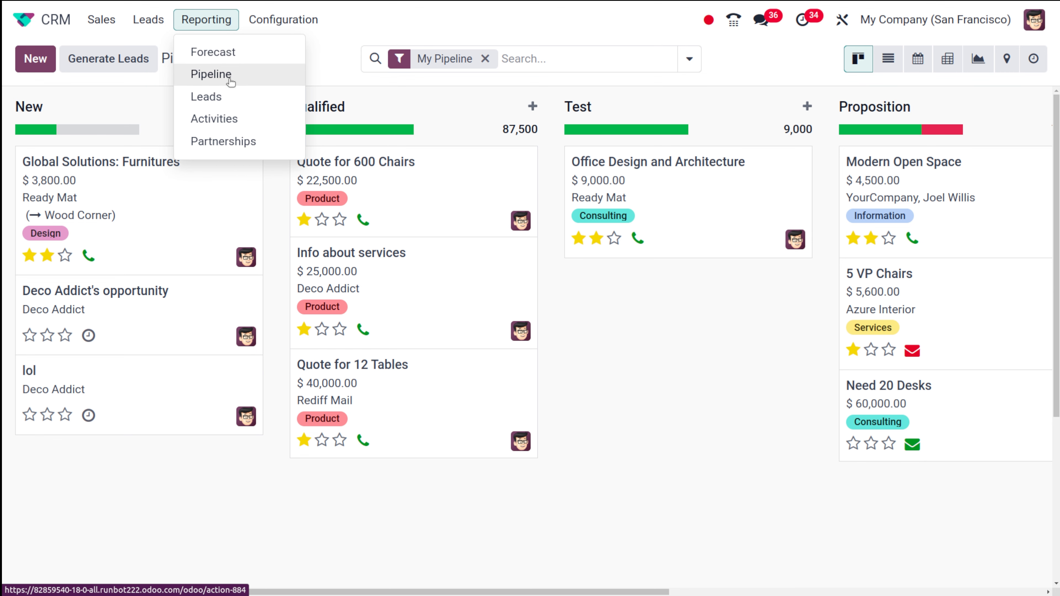
pyautogui.click(211, 74)
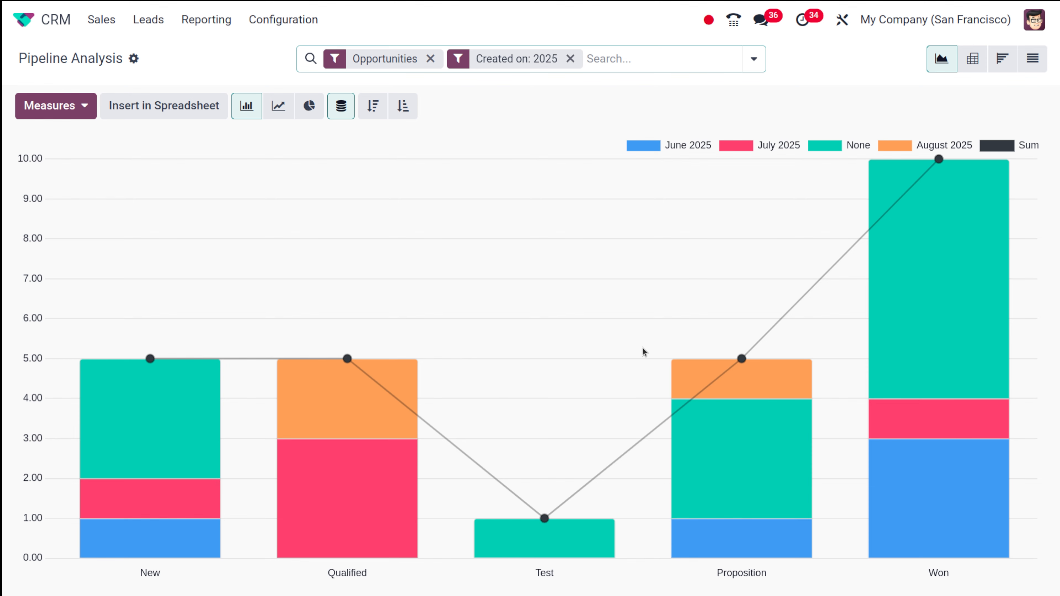
# Remove the Opportunities and Created on: 2025 filters and switch the chart's measure to Expected Revenue.
pyautogui.click(570, 59)
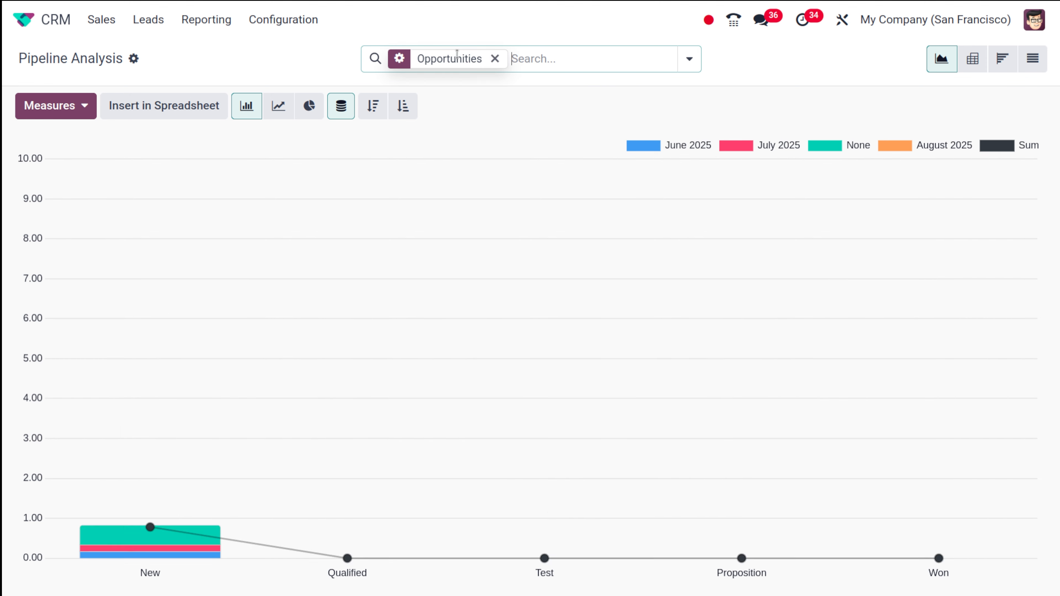
pyautogui.click(497, 56)
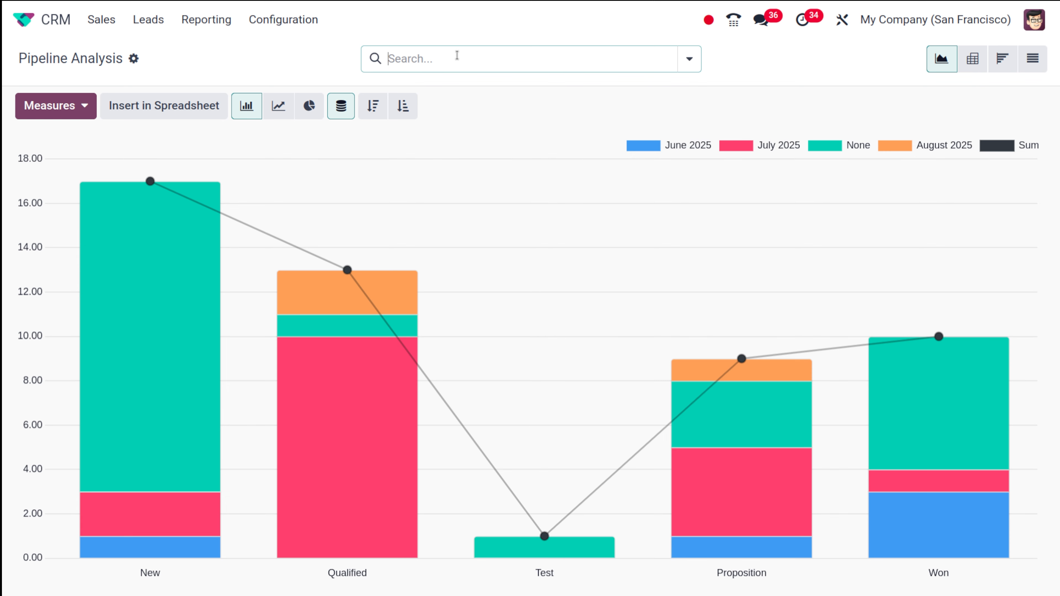
pyautogui.click(85, 113)
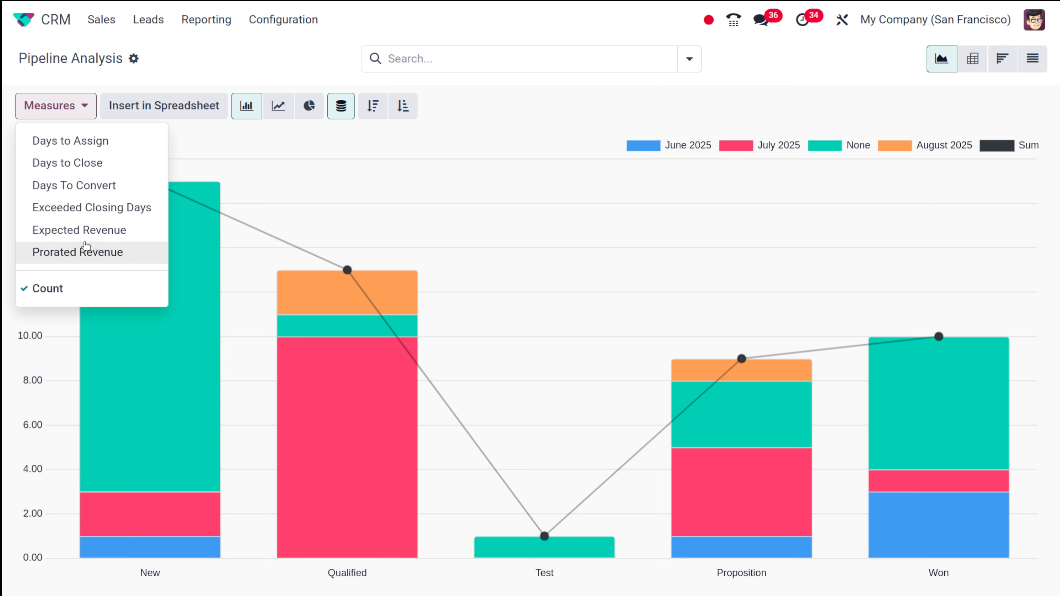
pyautogui.click(79, 231)
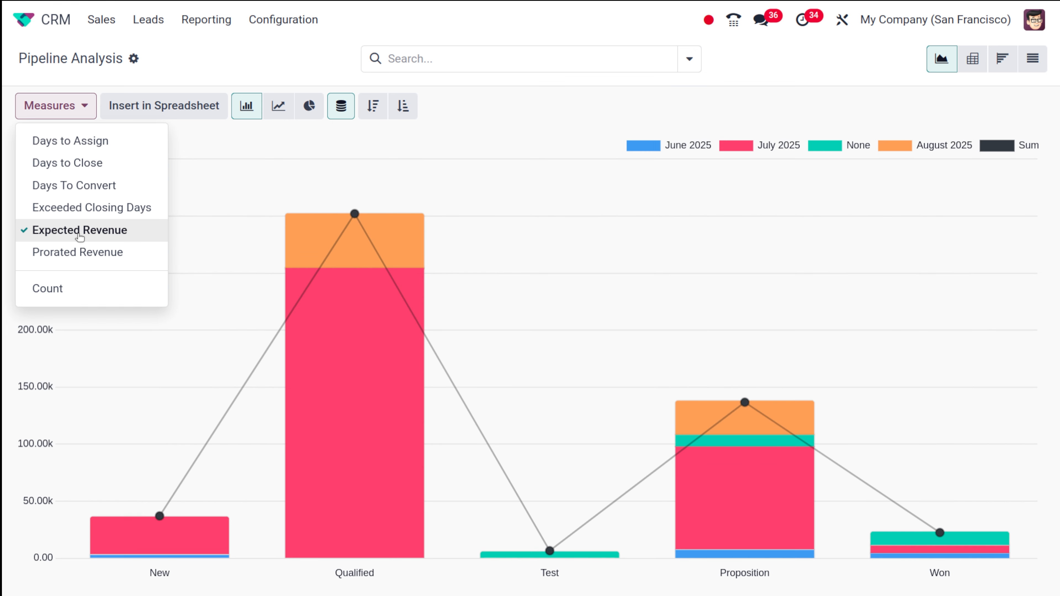
pyautogui.click(235, 151)
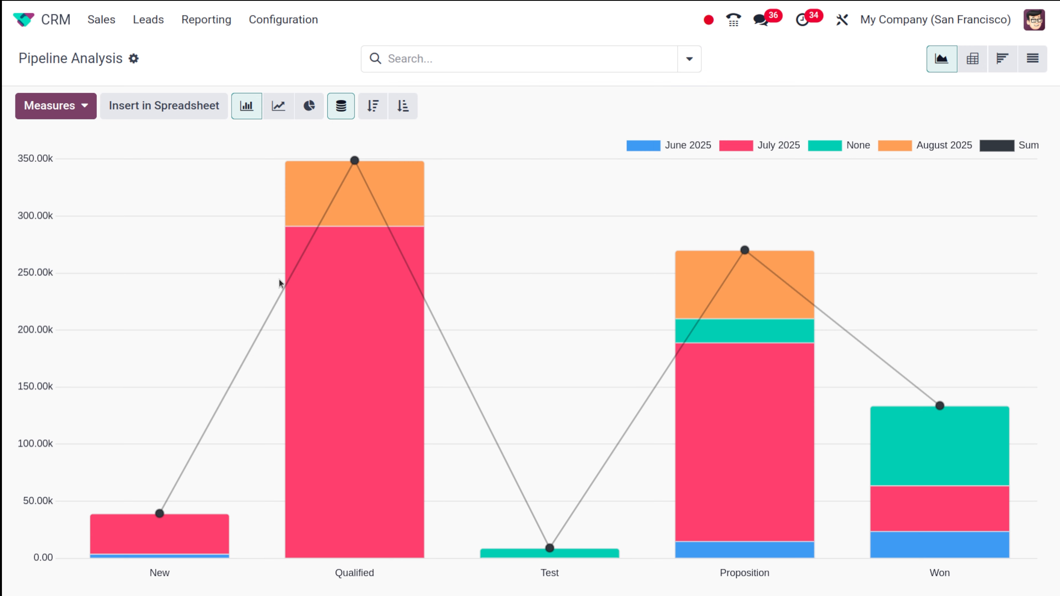
pyautogui.moveTo(776, 407)
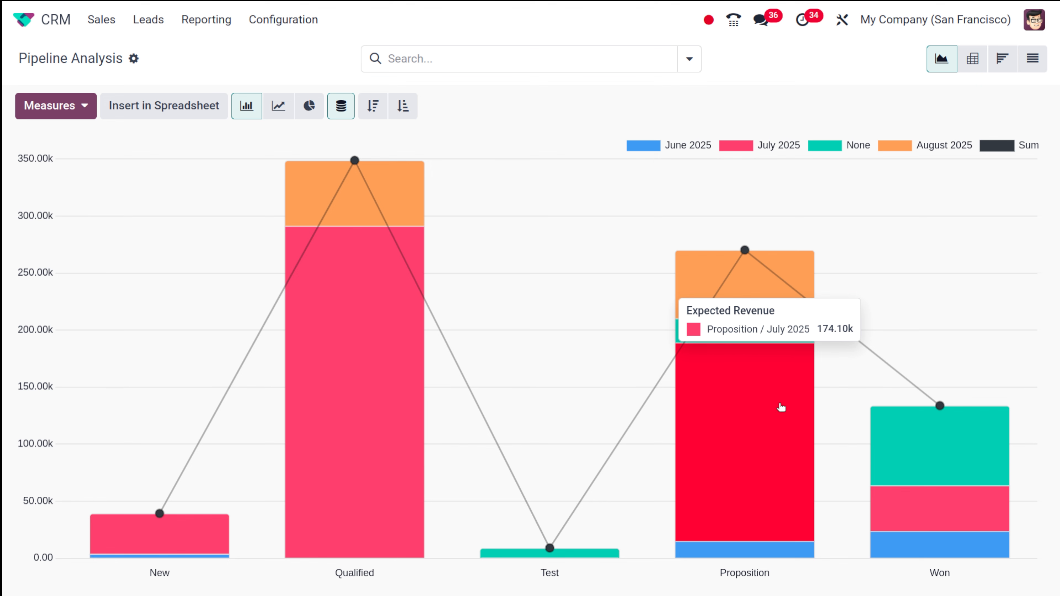
# Start a custom filter with a second rule and make it match all of the rules.
pyautogui.click(690, 59)
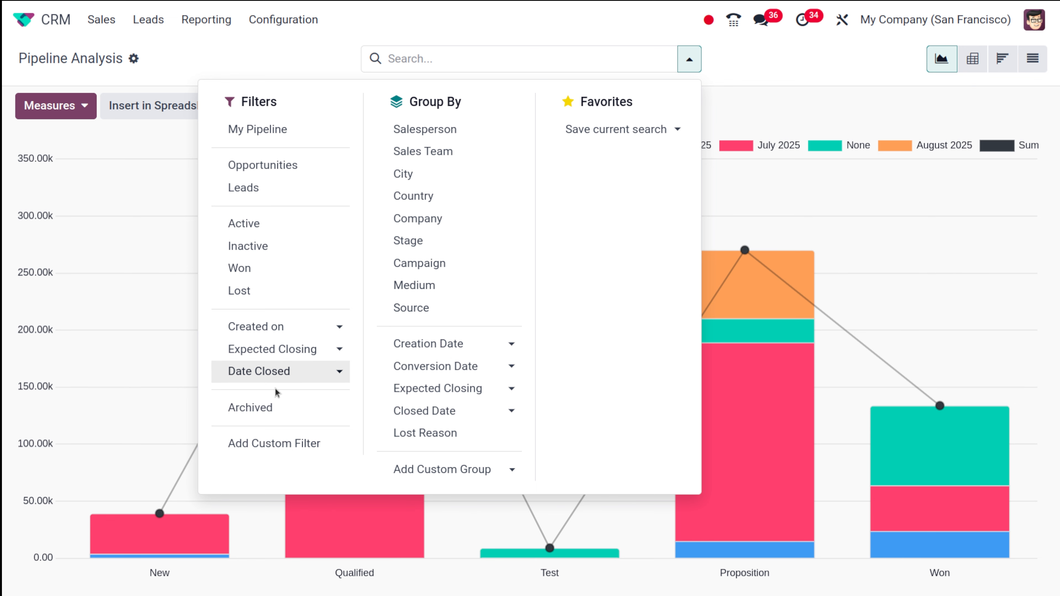
pyautogui.click(269, 441)
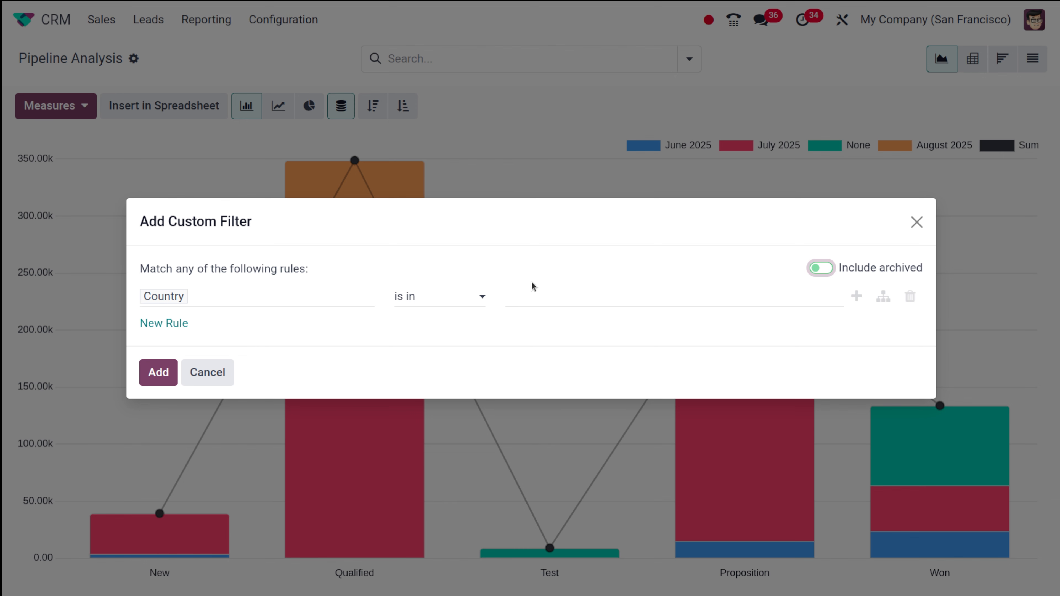
pyautogui.click(169, 324)
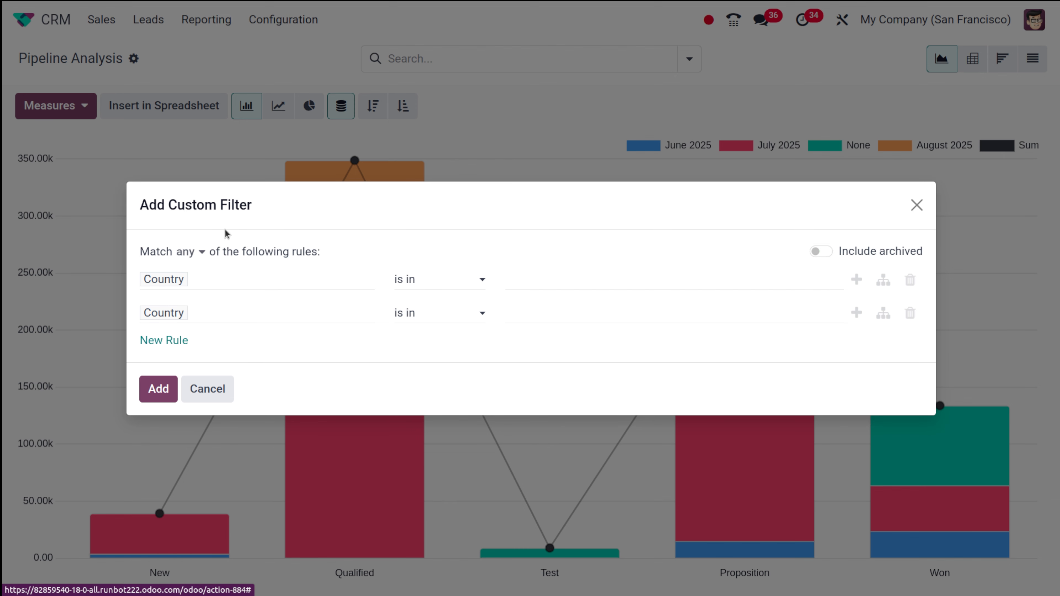
pyautogui.click(189, 253)
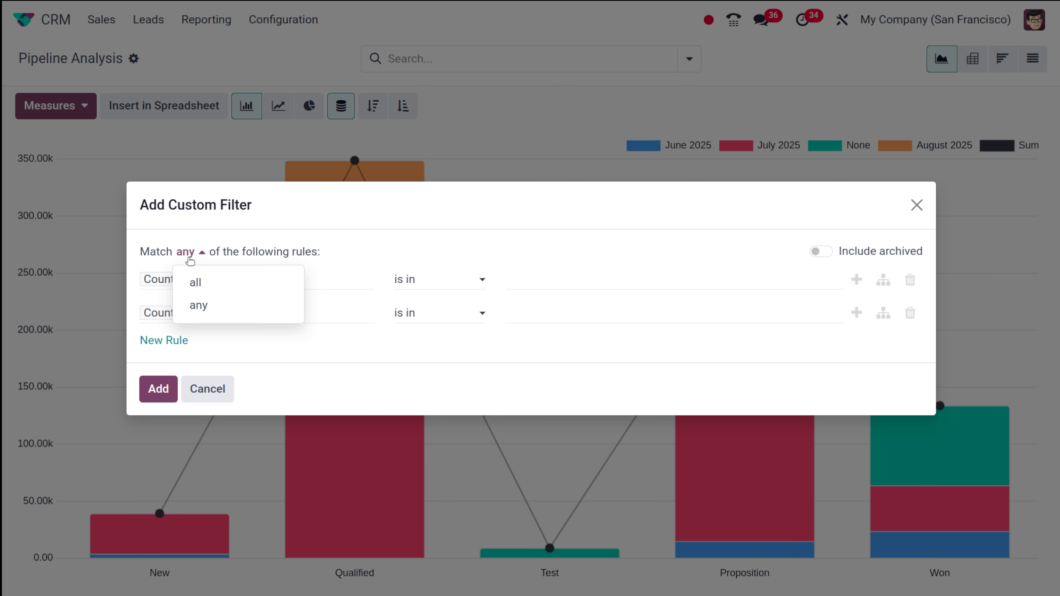
pyautogui.click(204, 287)
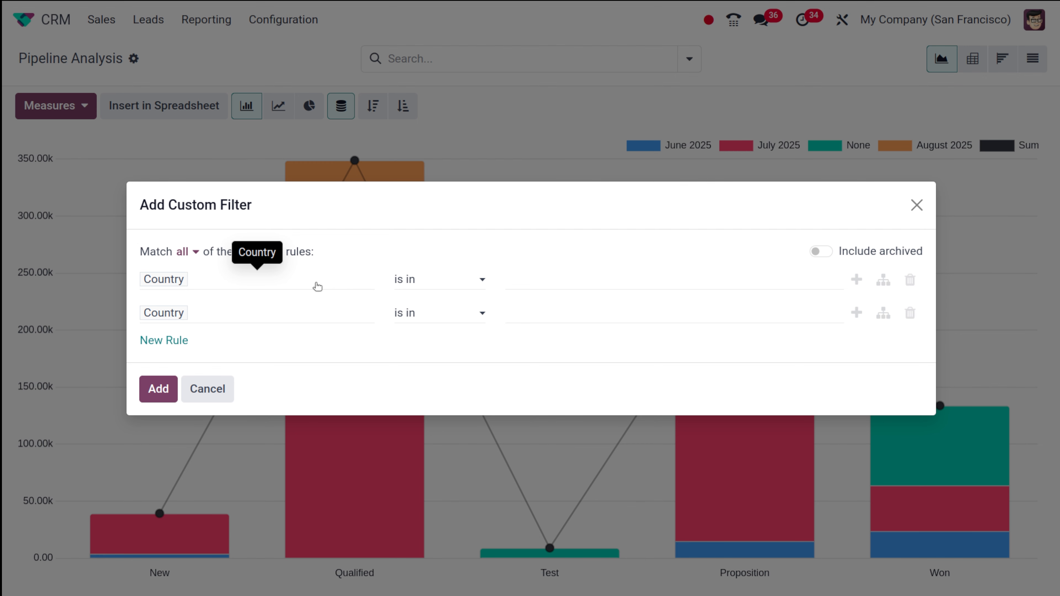
# Set the first filter rule to Expected Closing with the operator "is set".
pyautogui.click(192, 274)
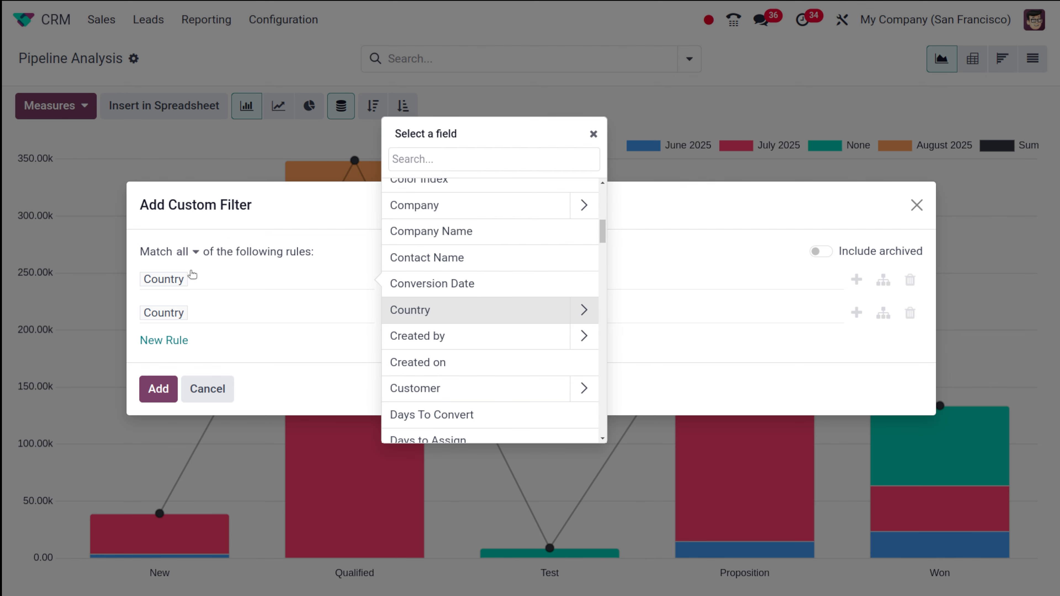
pyautogui.write('x')
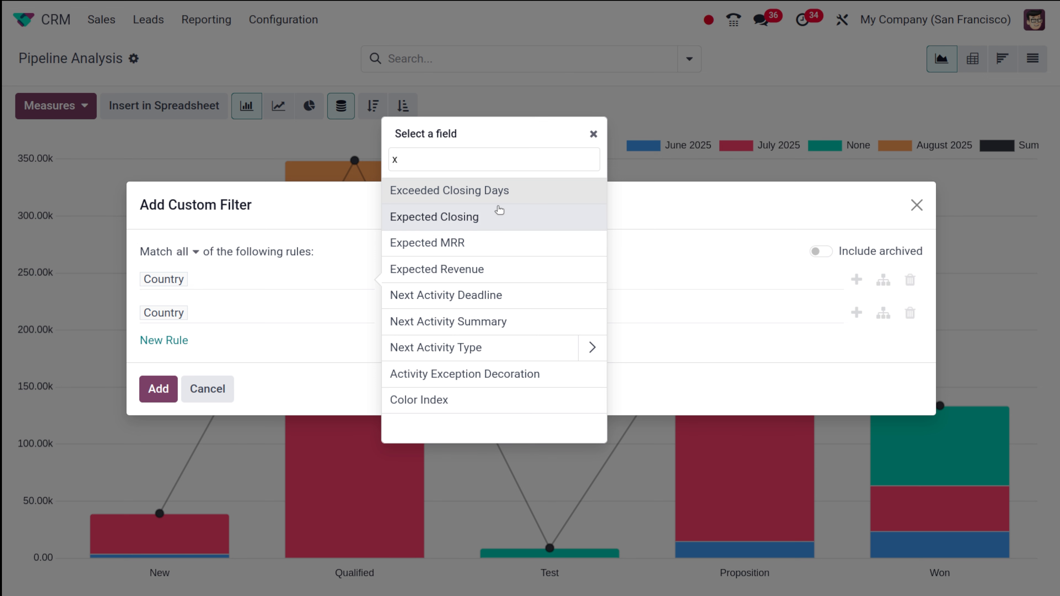
pyautogui.click(496, 218)
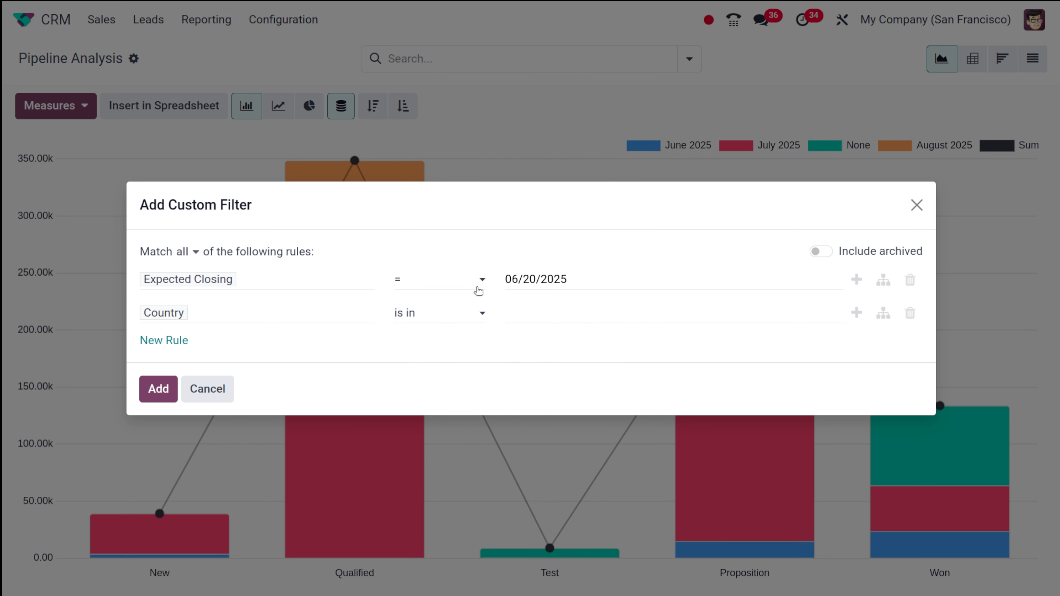
pyautogui.click(425, 280)
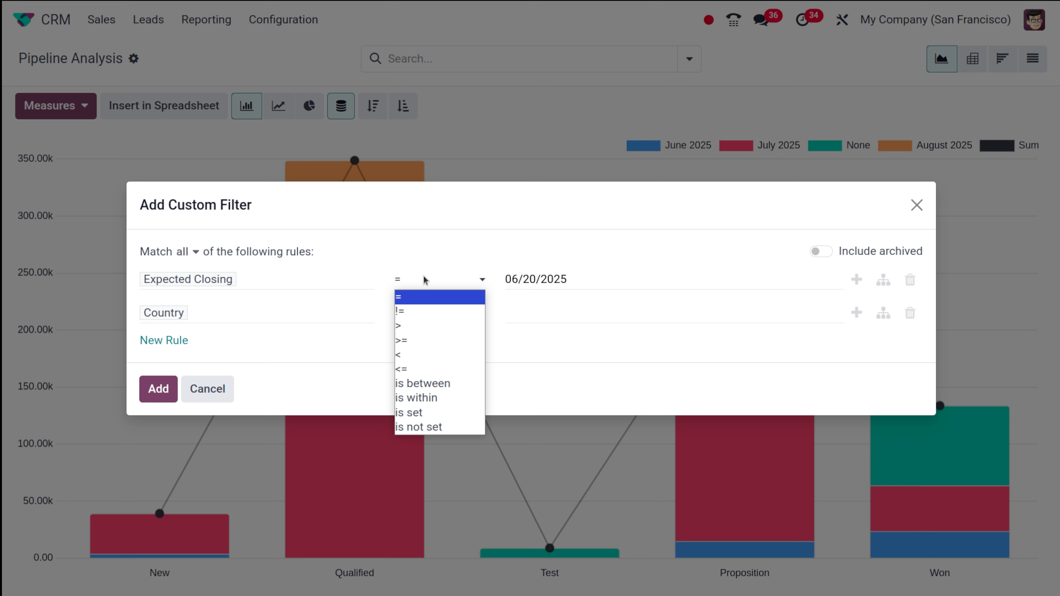
pyautogui.click(421, 418)
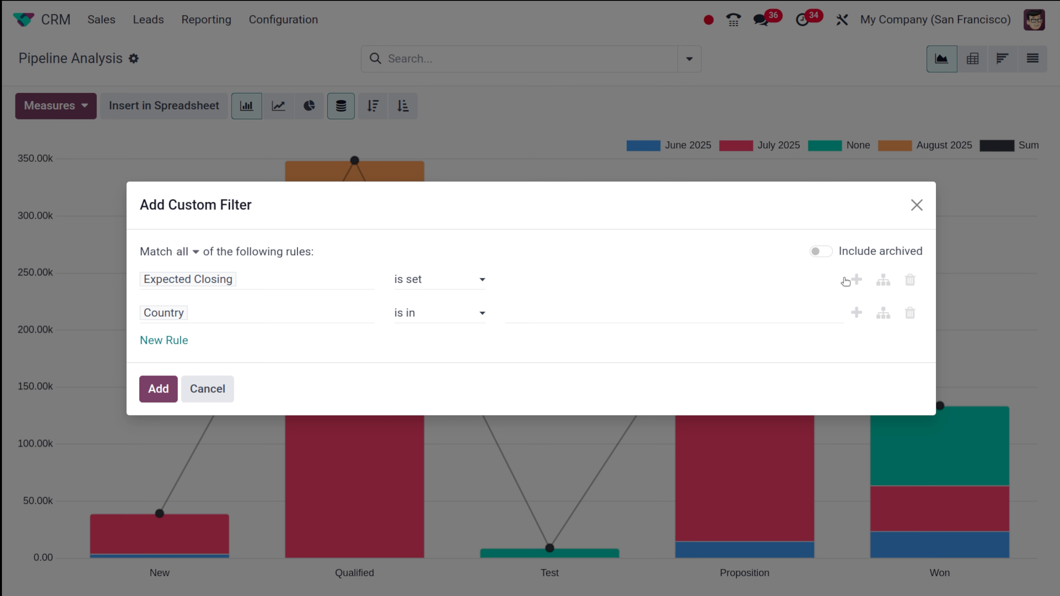
# Add another Expected Closing rule below the first, using "is between" with dates 06/01/2025 and 06/30/2025.
pyautogui.click(856, 279)
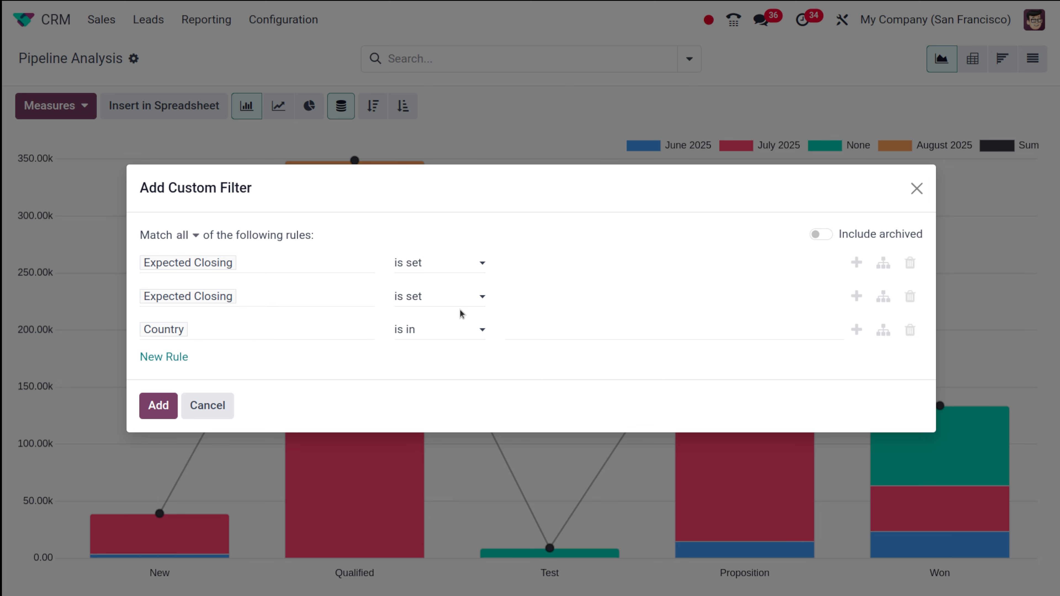
pyautogui.click(455, 299)
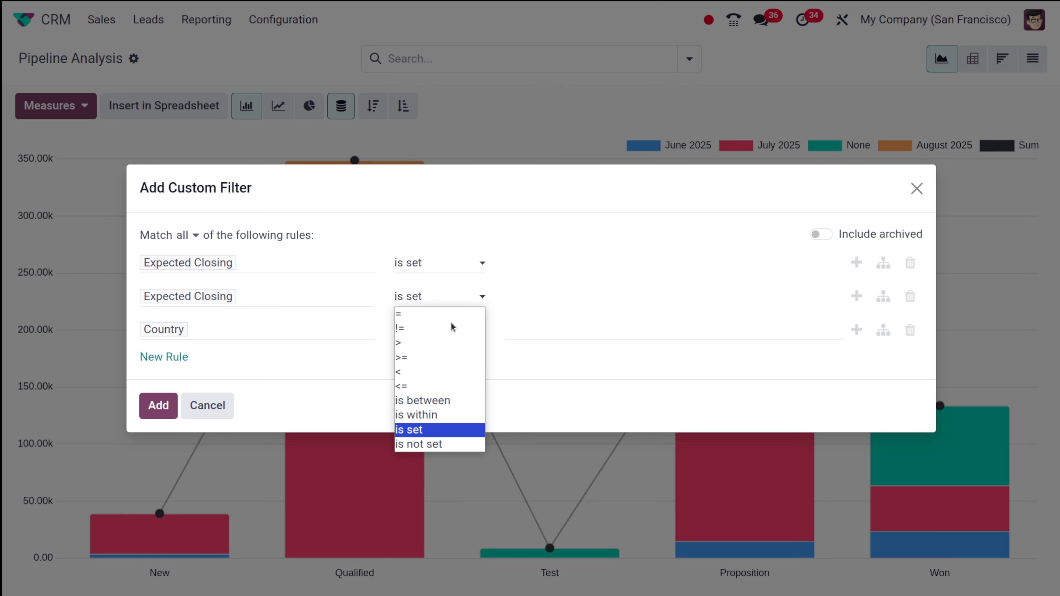
pyautogui.click(433, 402)
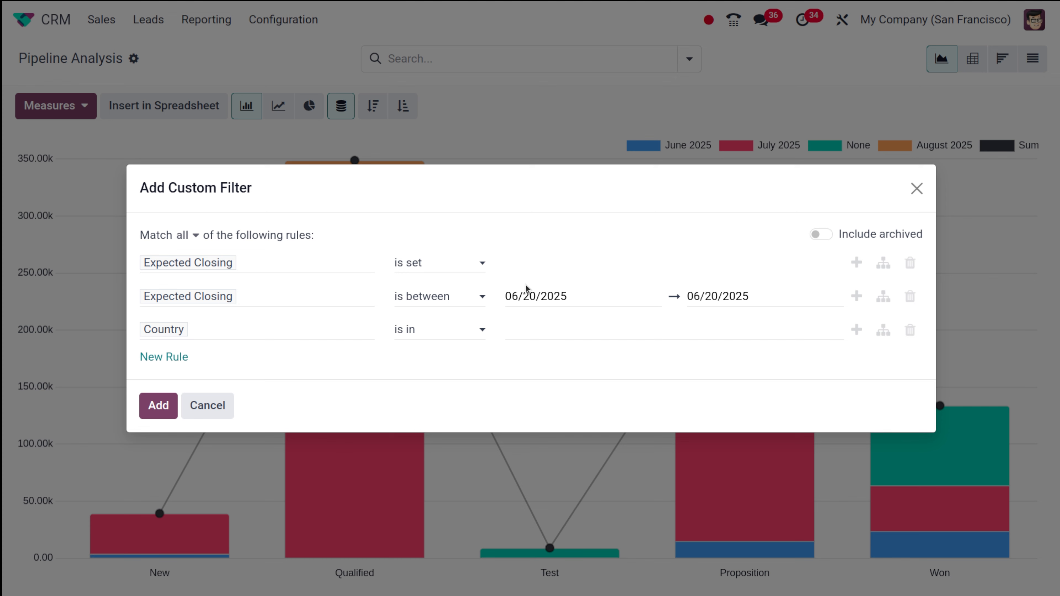
pyautogui.click(527, 298)
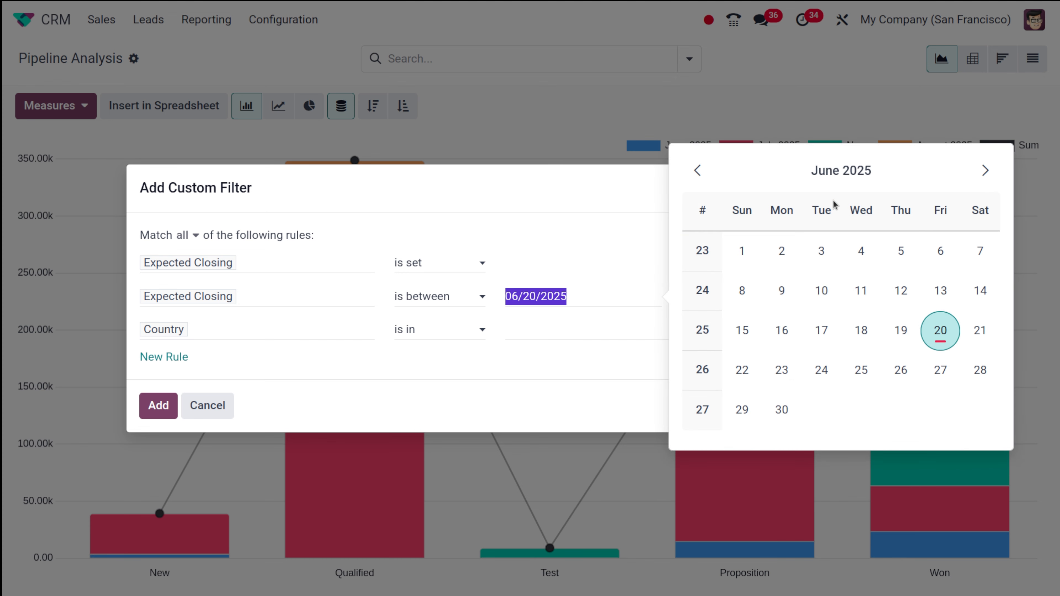
pyautogui.click(745, 251)
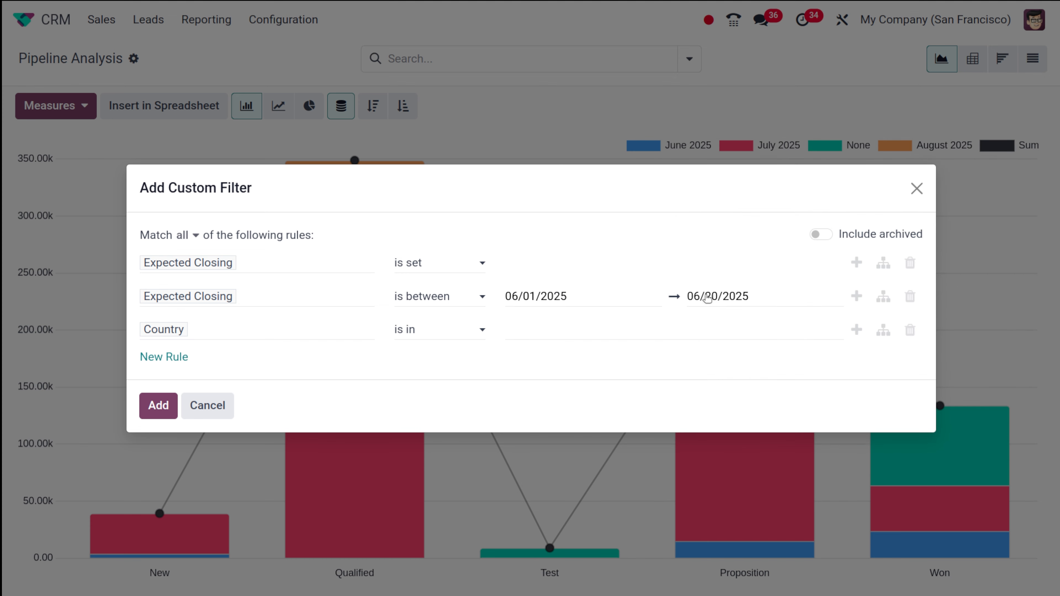
pyautogui.click(454, 412)
# Change the Country rule to the Salesperson field with the operator "is set".
pyautogui.click(239, 327)
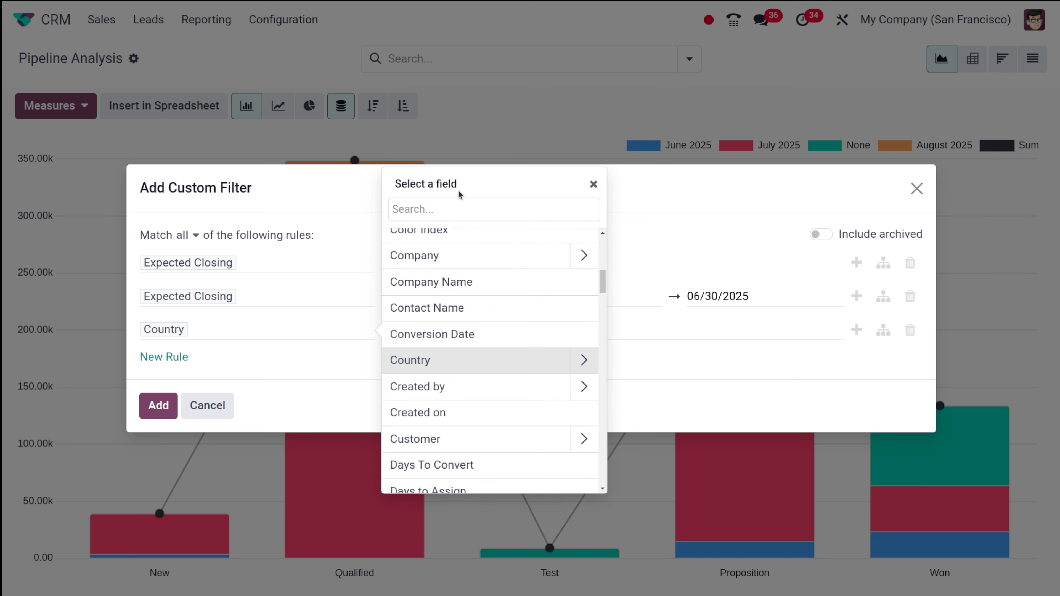
pyautogui.write('sa')
pyautogui.click(487, 269)
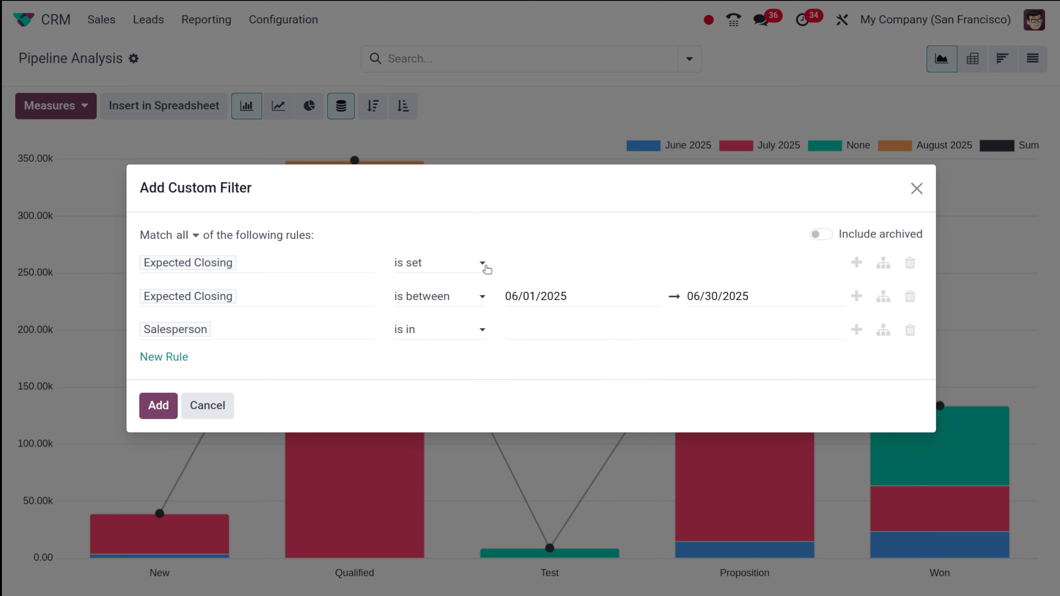
pyautogui.click(428, 324)
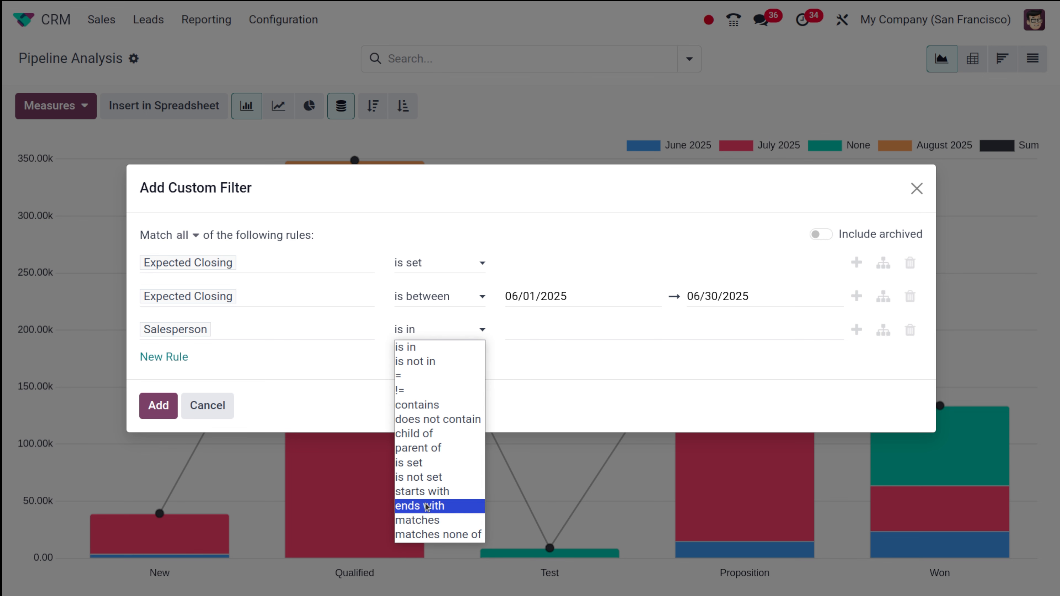
pyautogui.click(417, 463)
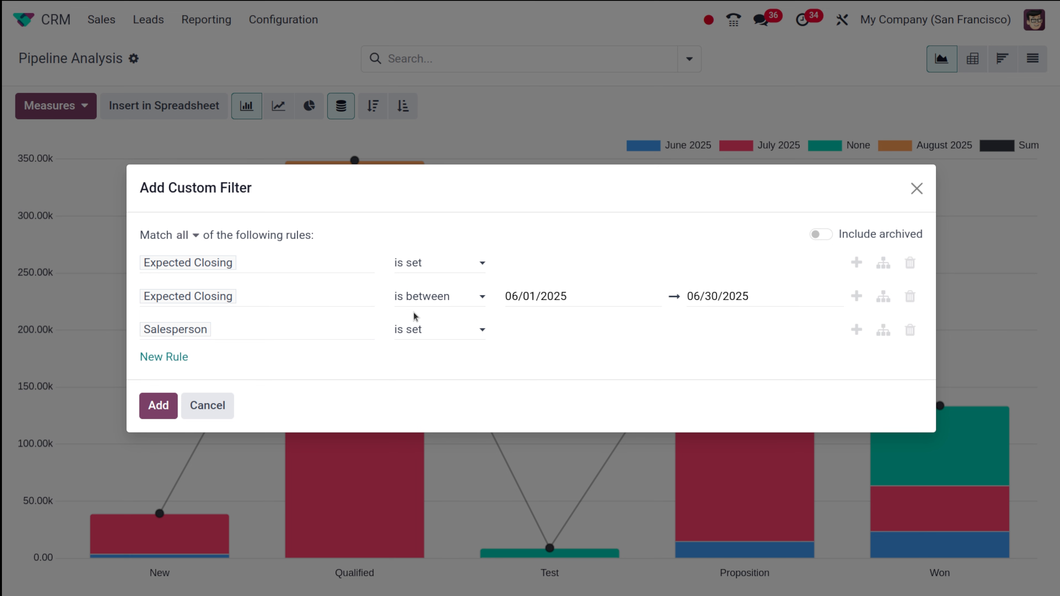
# Add a fourth rule to the custom filter and set its field to Sales Team.
pyautogui.click(170, 359)
pyautogui.click(234, 347)
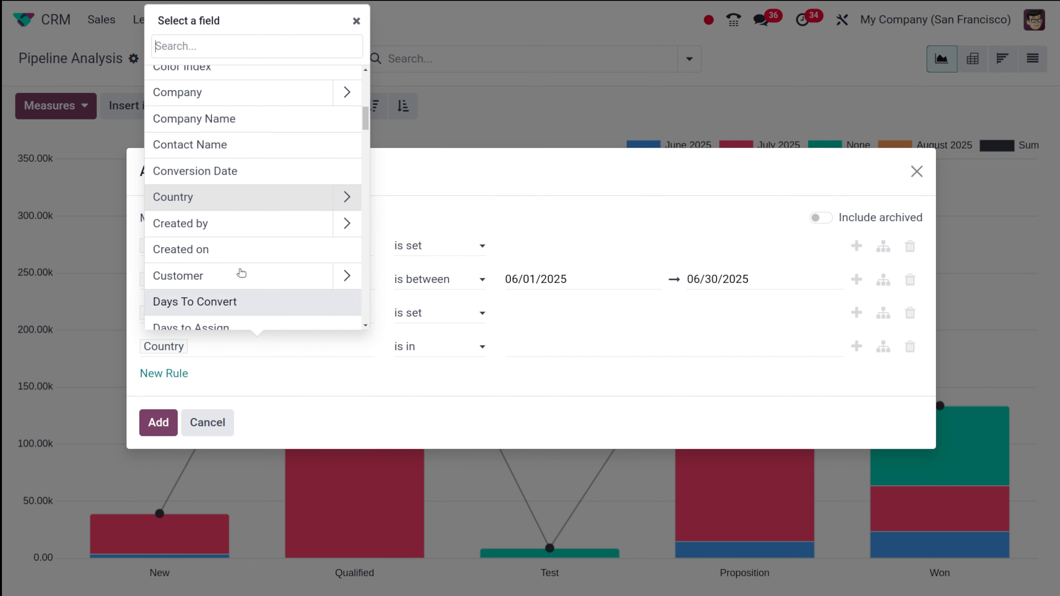
pyautogui.write('sa')
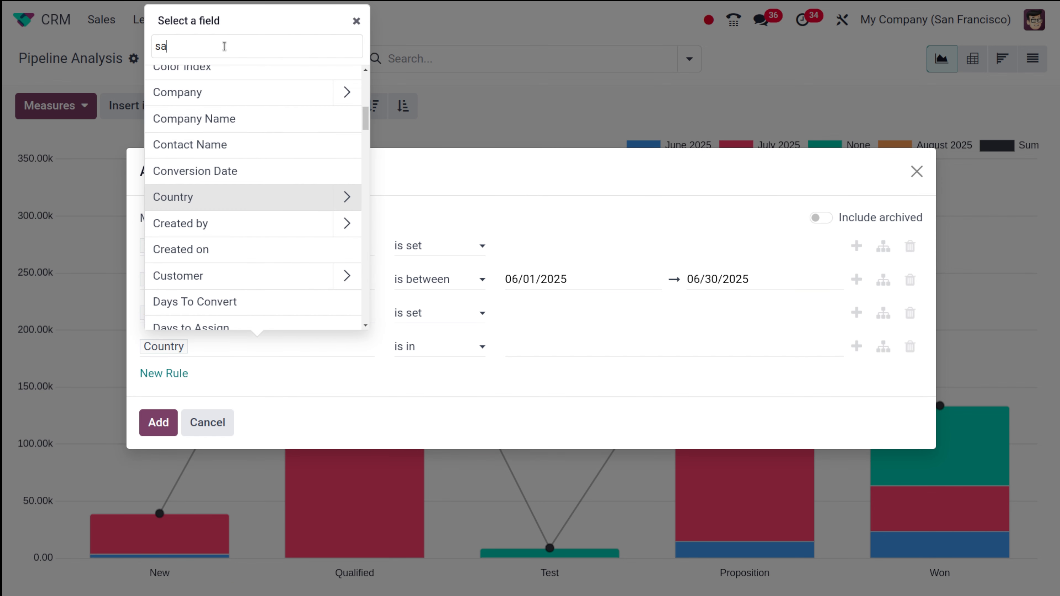
pyautogui.click(251, 81)
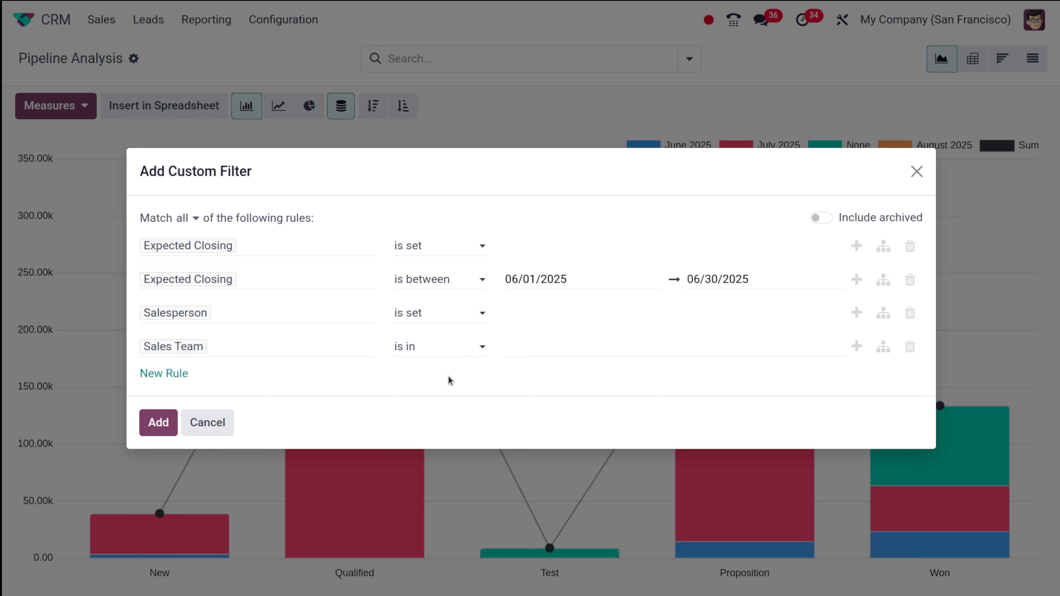
pyautogui.click(612, 347)
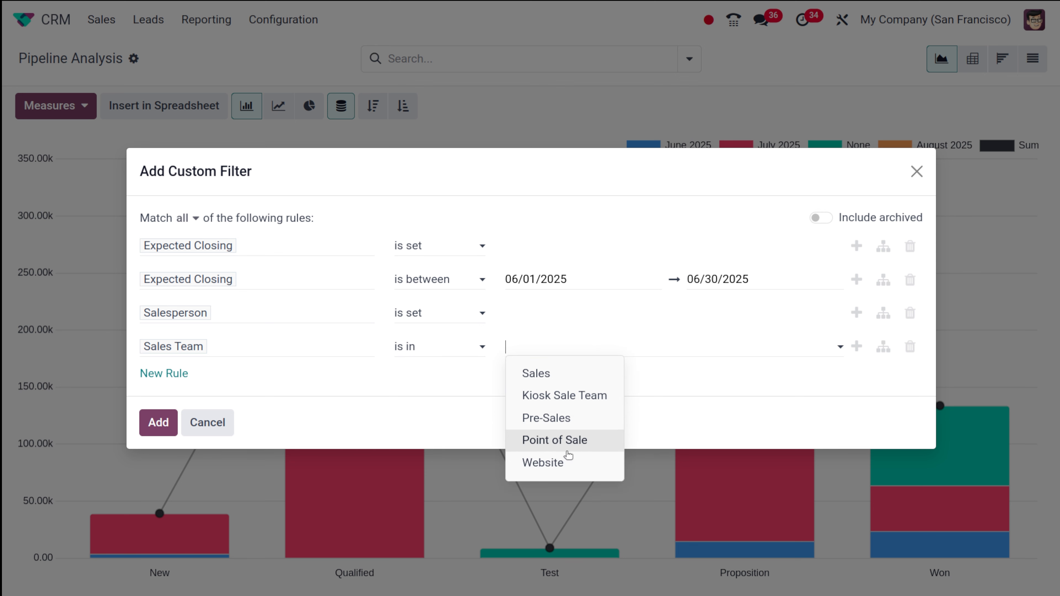
pyautogui.click(562, 377)
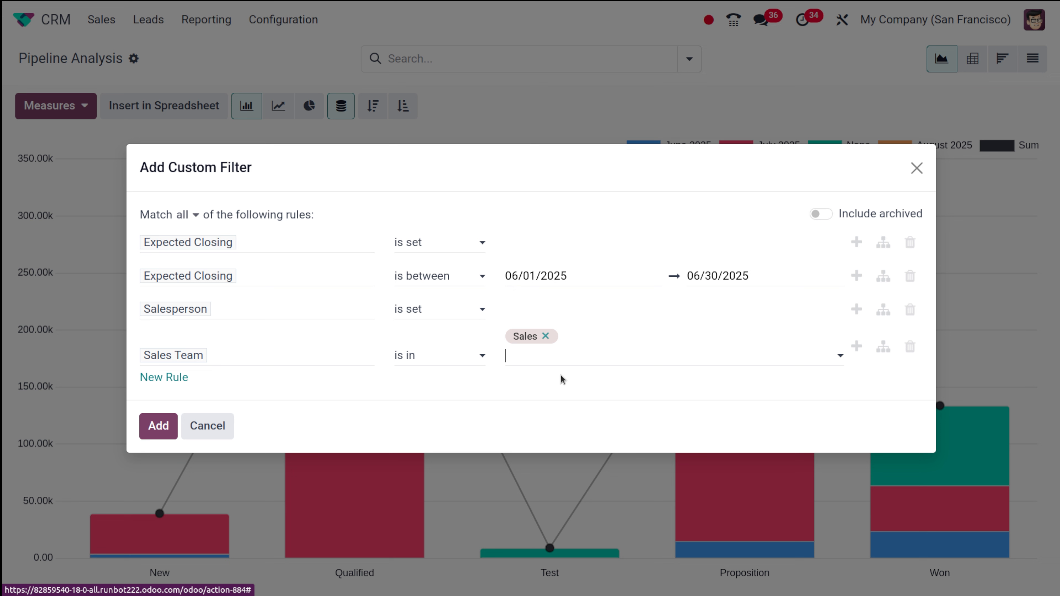
pyautogui.click(545, 337)
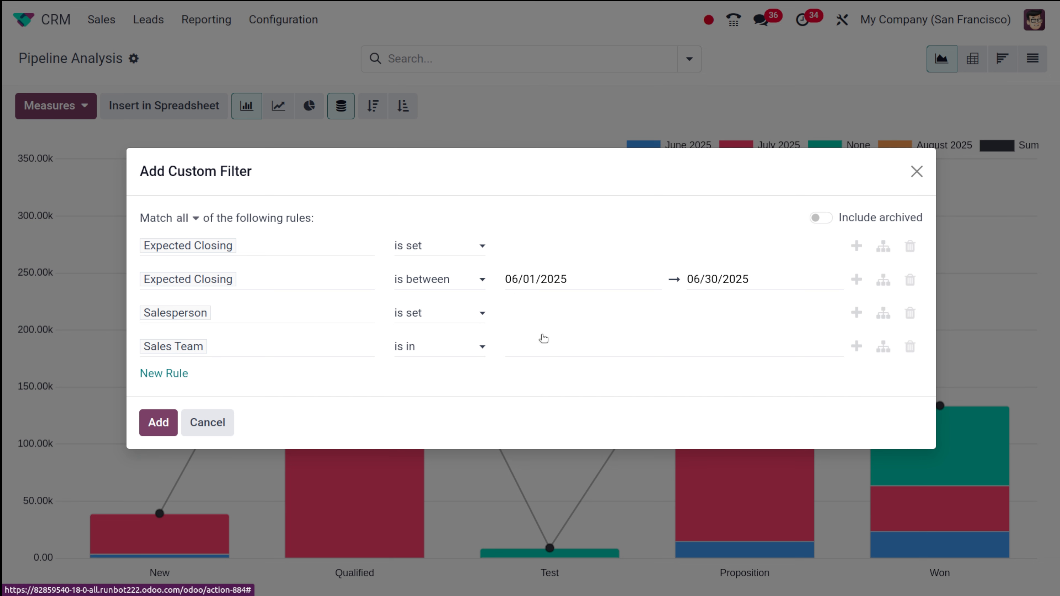
# Delete the Sales Team rule and apply the custom filter with the remaining Expected Closing and Salesperson rules.
pyautogui.click(910, 347)
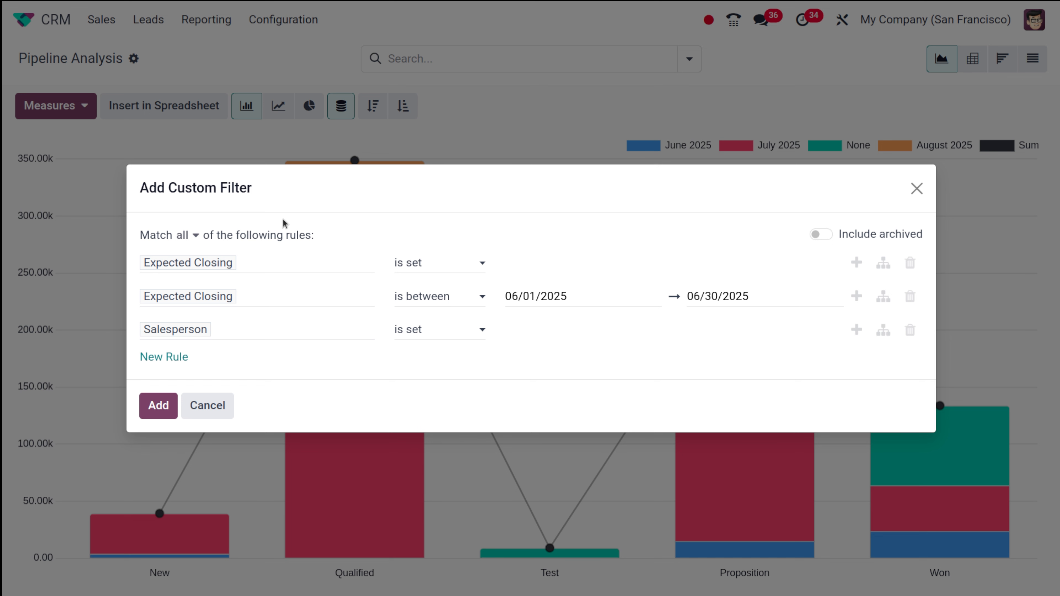
pyautogui.click(157, 414)
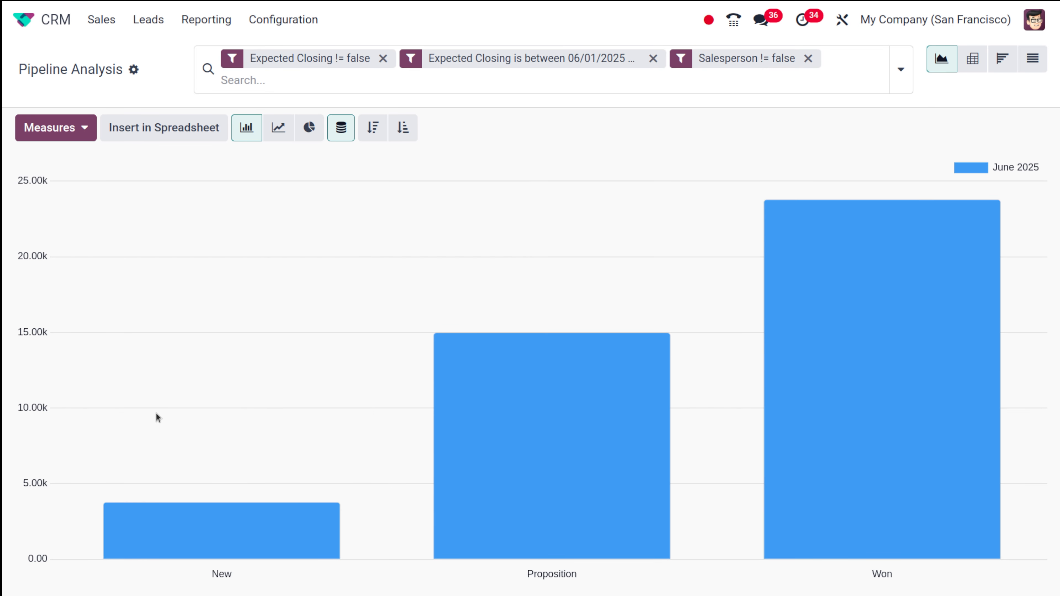
# Preview the filtered revenue report as a pie chart and set its graph type to line chart.
pyautogui.moveTo(454, 426)
pyautogui.click(284, 120)
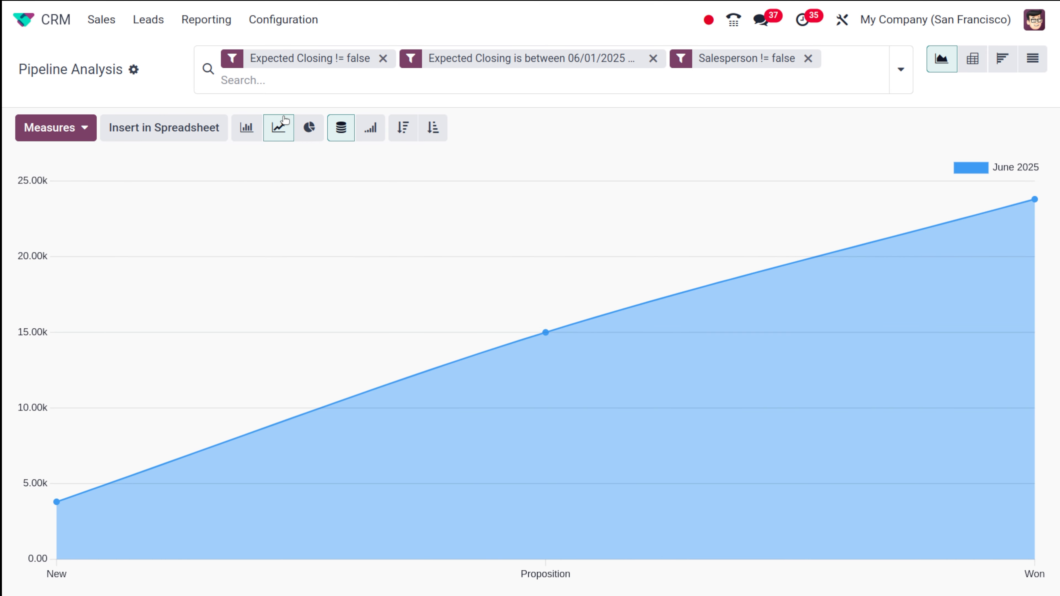
pyautogui.click(311, 127)
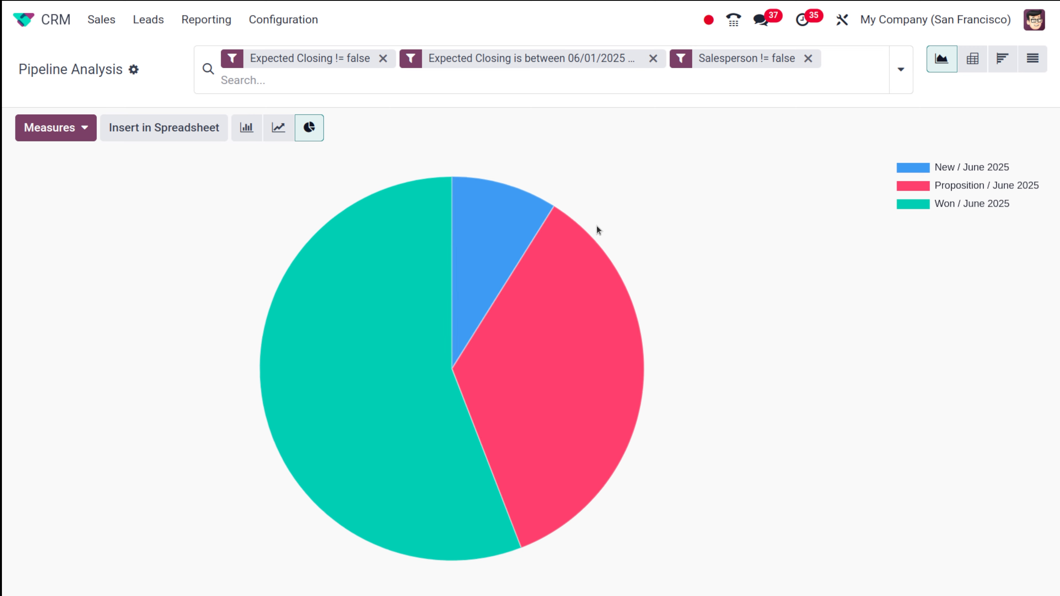
pyautogui.click(278, 131)
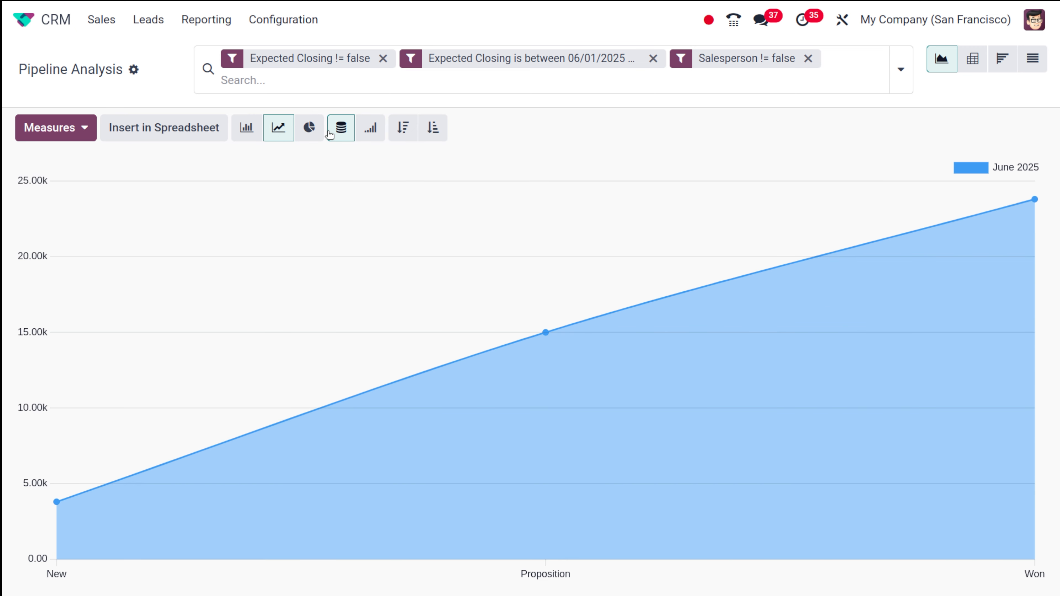
# Try the stacked and cumulative display options on the line chart, restoring the stacked, non-cumulative display.
pyautogui.click(331, 134)
pyautogui.click(331, 135)
pyautogui.click(368, 136)
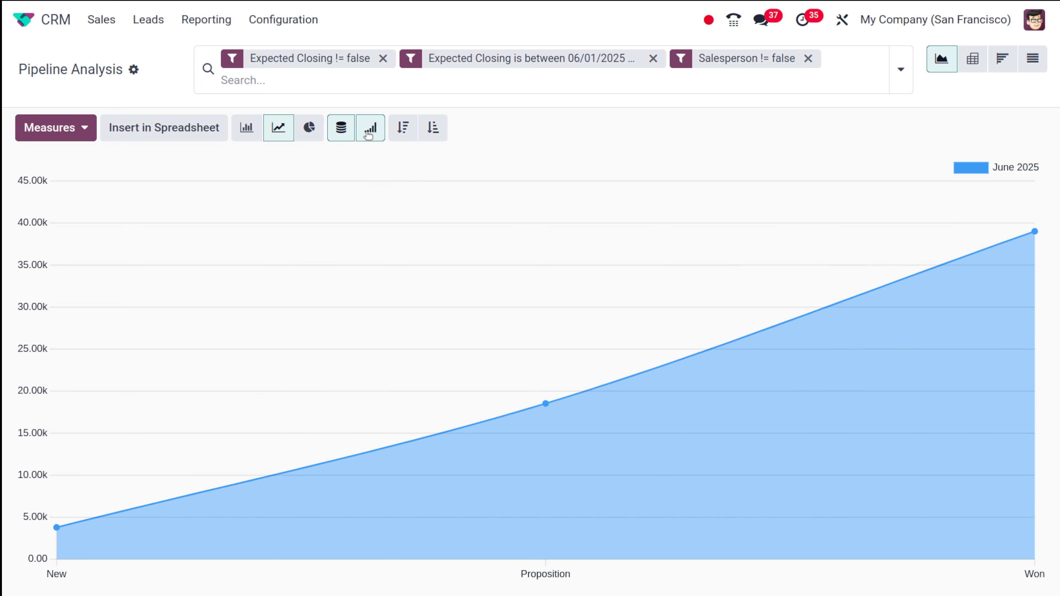
pyautogui.click(368, 133)
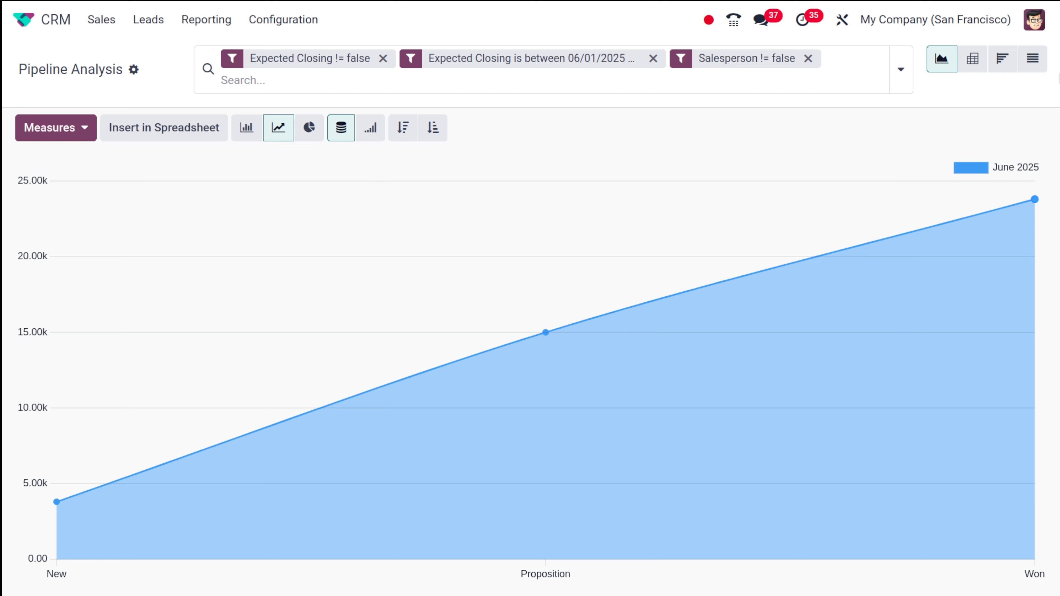
# Look through the filtered opportunities in the list, pivot and cohort views, and return to the graph view.
pyautogui.click(1032, 66)
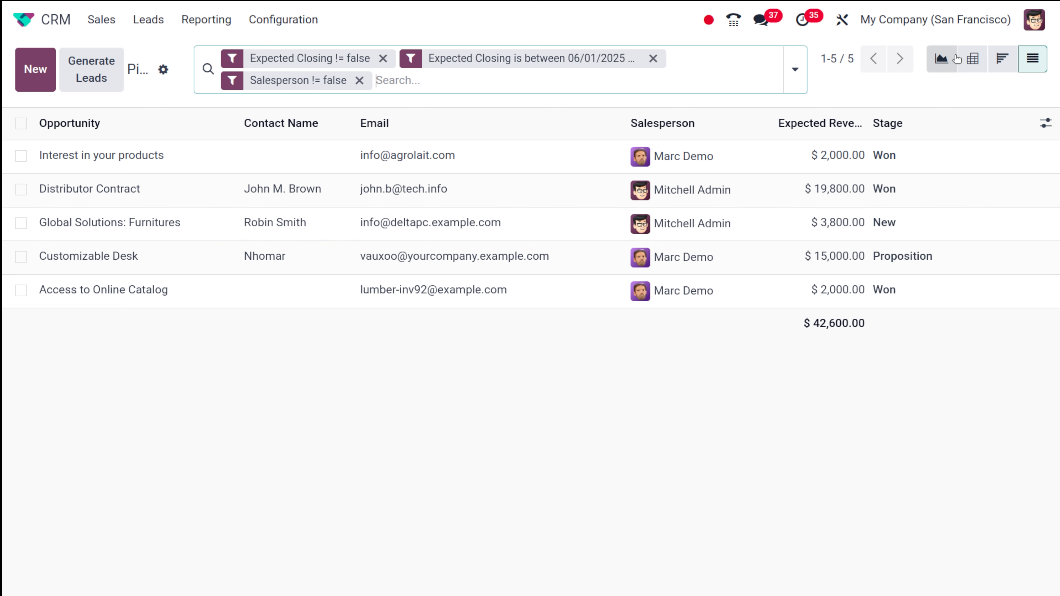
pyautogui.click(975, 57)
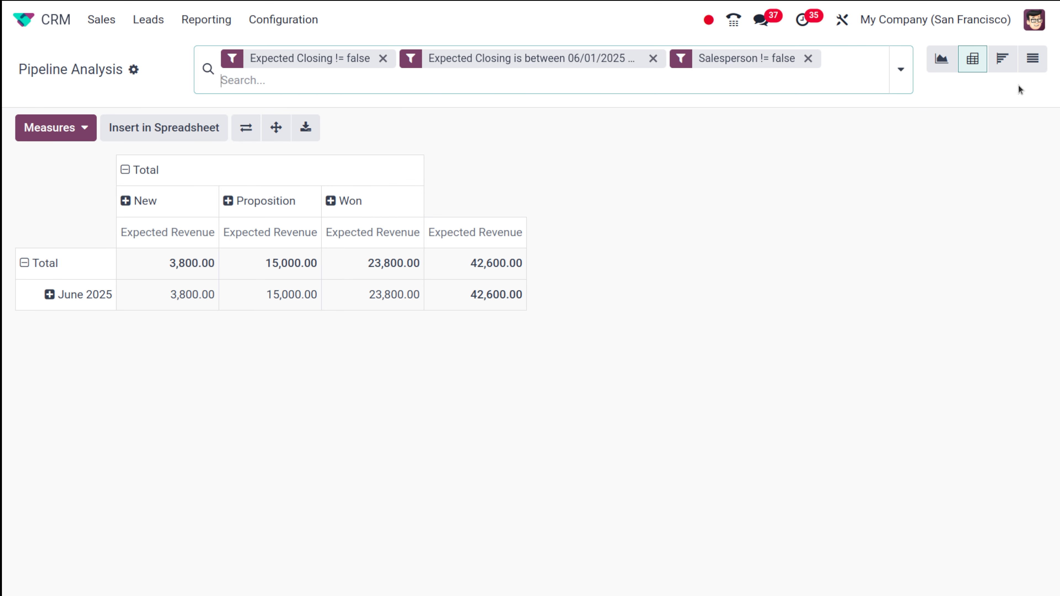
pyautogui.click(1003, 58)
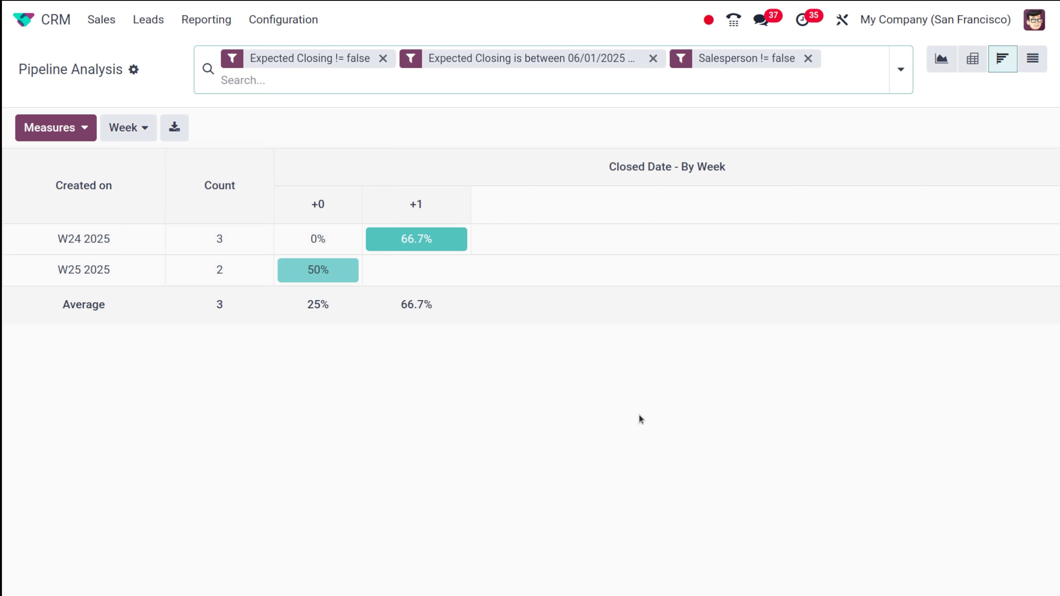
pyautogui.click(949, 69)
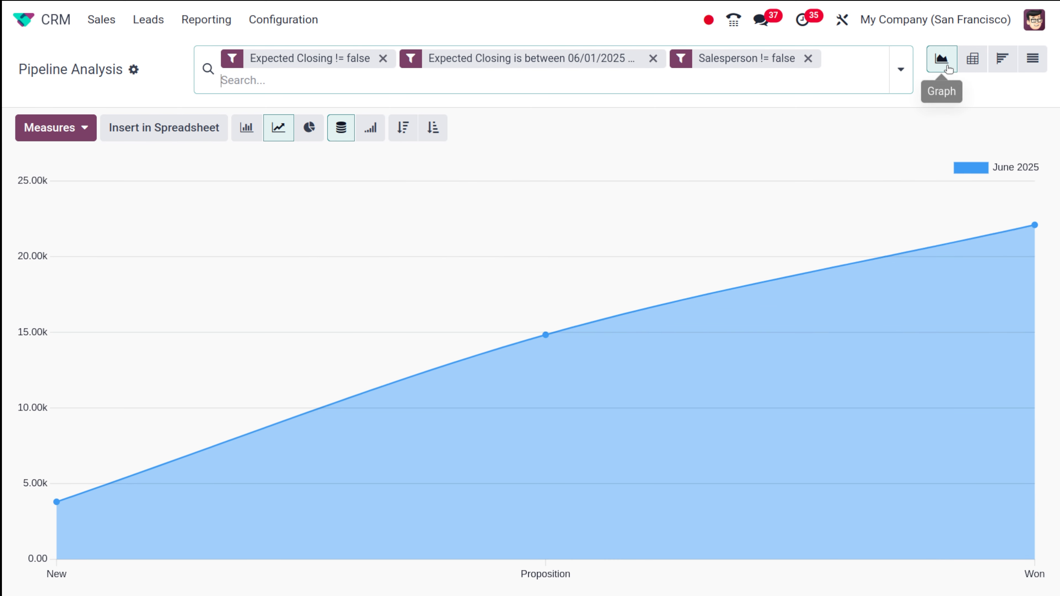